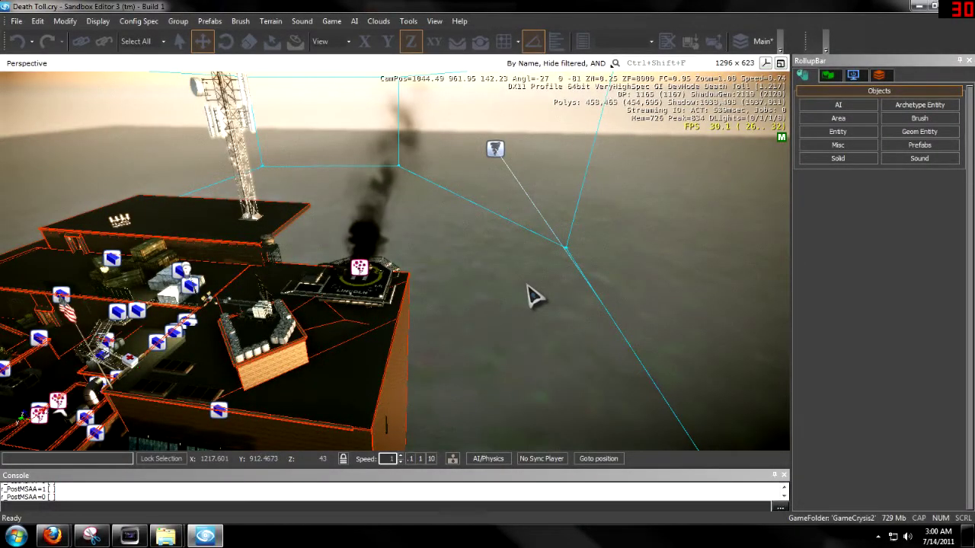
Delete the existing wind entity near the edge of the area shape and confirm the deletion
{"action": "left_click", "coordinate": [495, 149]}
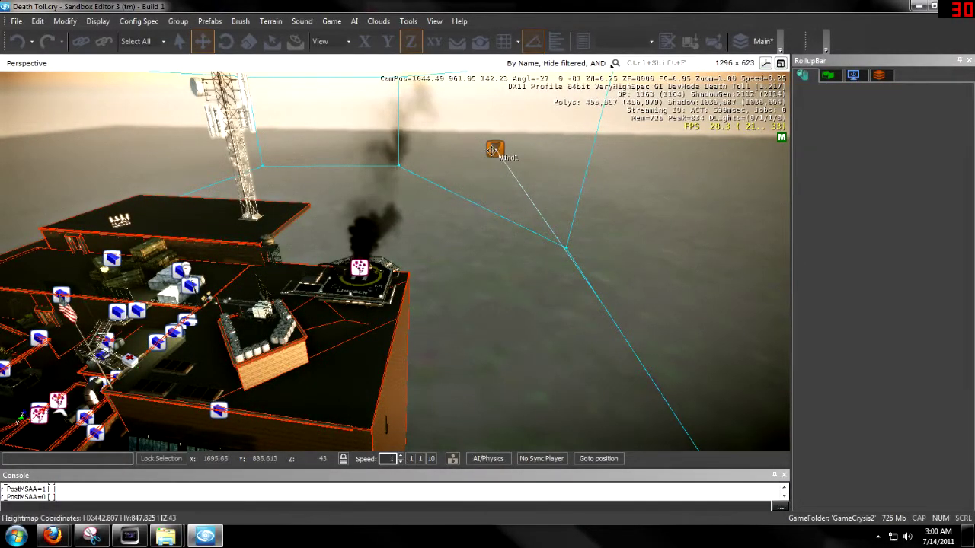
{"action": "right_click_drag", "start_coordinate": [478, 189], "coordinate": [445, 310]}
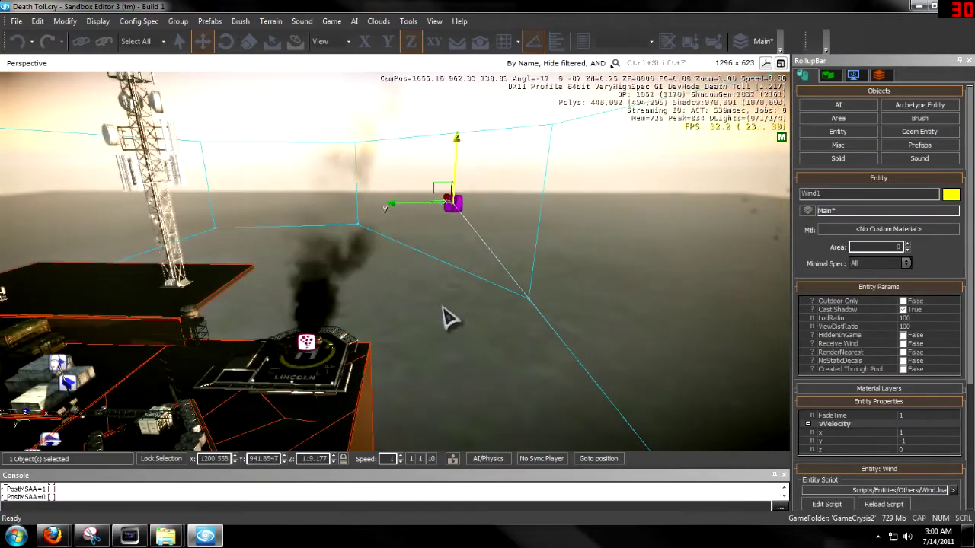
{"action": "left_click", "coordinate": [445, 309]}
{"action": "key", "text": "w"}
{"action": "right_click_drag", "start_coordinate": [459, 204], "coordinate": [448, 221]}
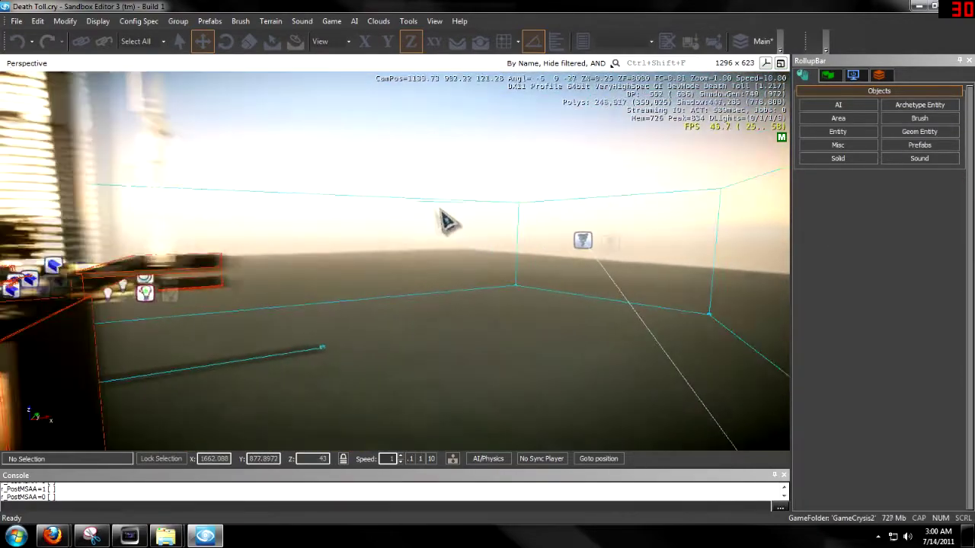
{"action": "left_click", "coordinate": [642, 241]}
{"action": "right_click_drag", "start_coordinate": [642, 240], "coordinate": [666, 286]}
{"action": "key", "text": "Delete"}
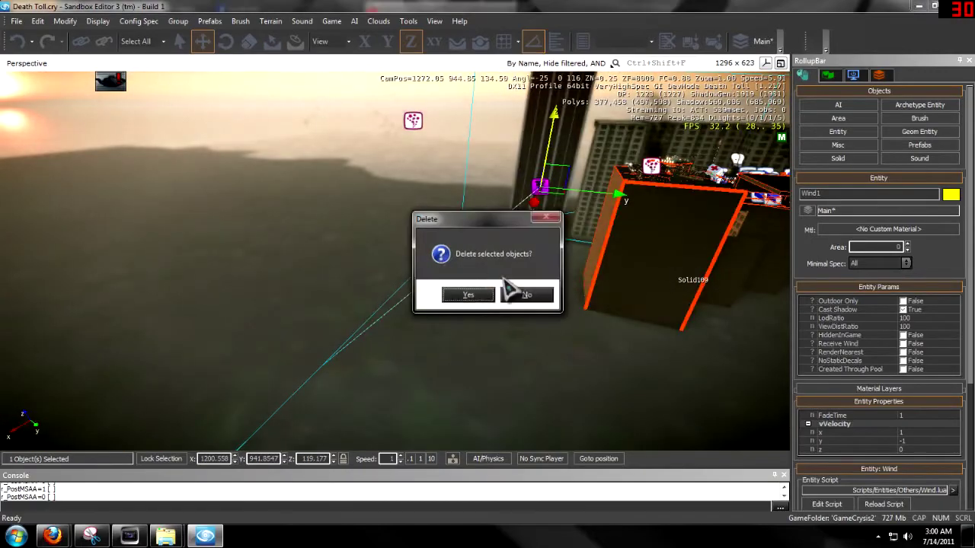
{"action": "left_click", "coordinate": [477, 295]}
Delete the existing six-point area shape surrounding the buildings and confirm the deletion
{"action": "right_click_drag", "start_coordinate": [477, 295], "coordinate": [636, 390]}
{"action": "left_click", "coordinate": [642, 387]}
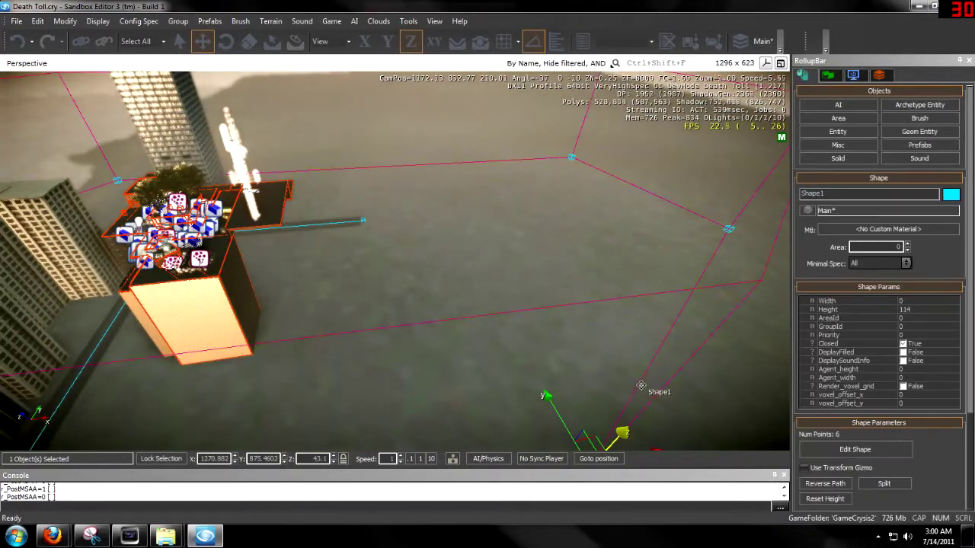
{"action": "key", "text": "Delete"}
{"action": "left_click", "coordinate": [477, 299]}
Draw a new closed area Shape with five points on the terrain, enclosing the whole group of buildings
{"action": "mouse_move", "coordinate": [477, 300]}
{"action": "right_mouse_down"}
{"action": "mouse_move", "coordinate": [458, 291]}
{"action": "mouse_move", "coordinate": [488, 305]}
{"action": "right_mouse_up"}
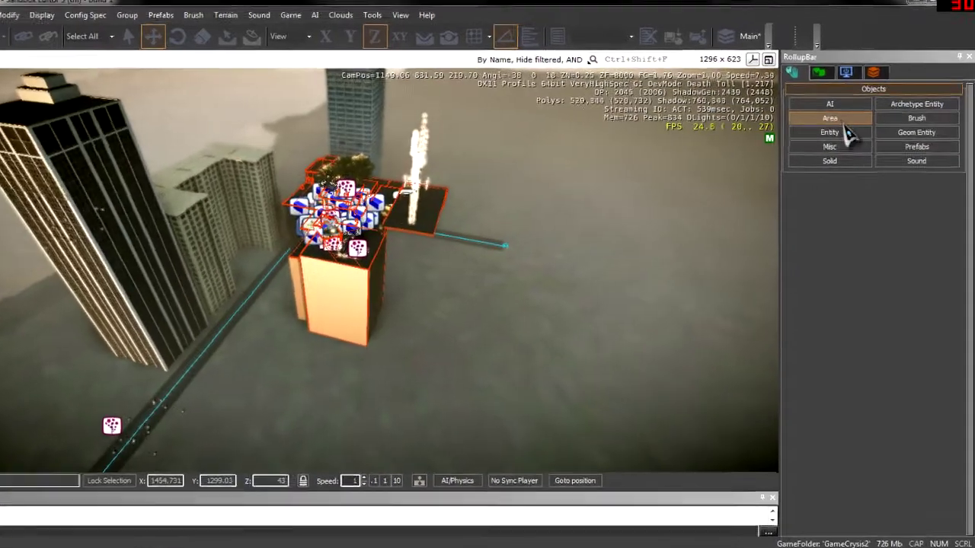
{"action": "left_click", "coordinate": [849, 120]}
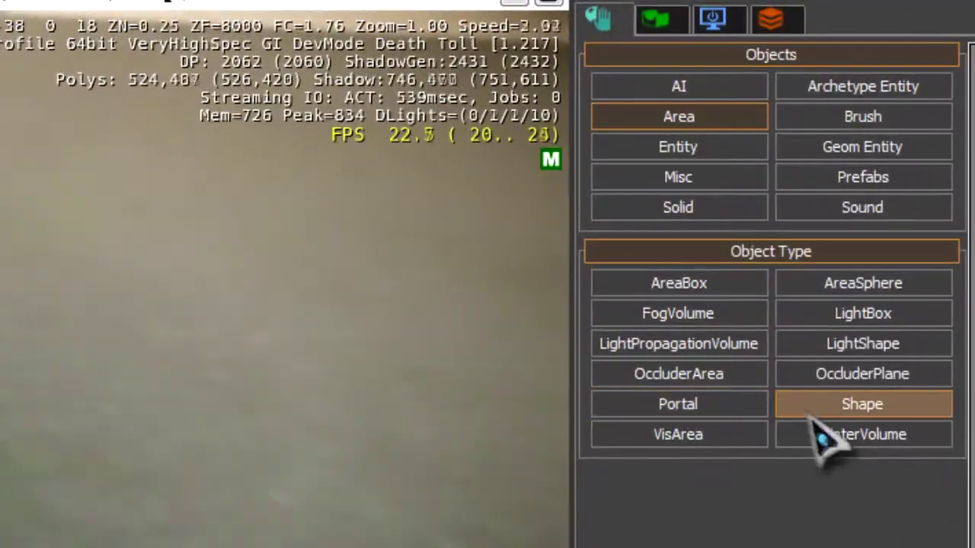
{"action": "left_click", "coordinate": [826, 366]}
{"action": "right_click_drag", "start_coordinate": [131, 288], "coordinate": [463, 185]}
{"action": "key", "text": "s"}
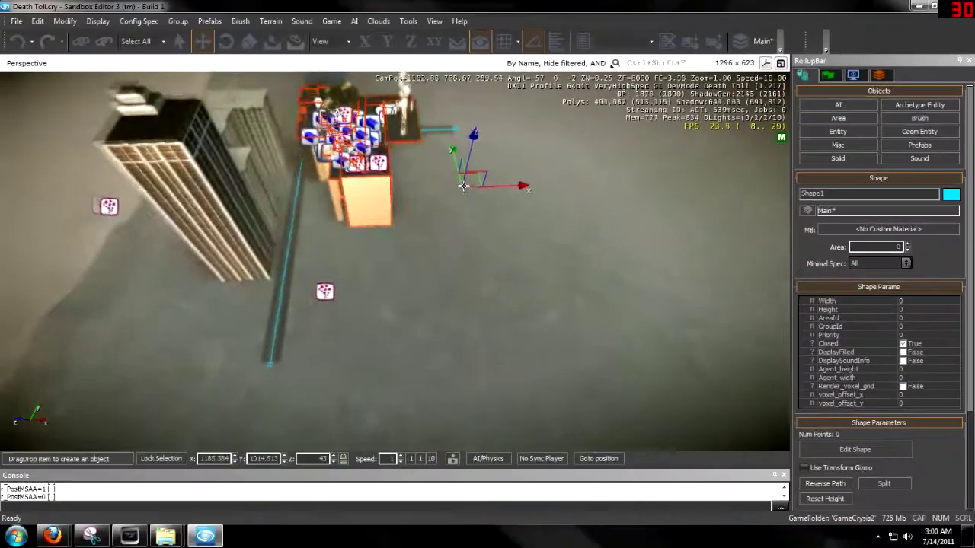
{"action": "key", "text": "a"}
{"action": "key", "text": "w"}
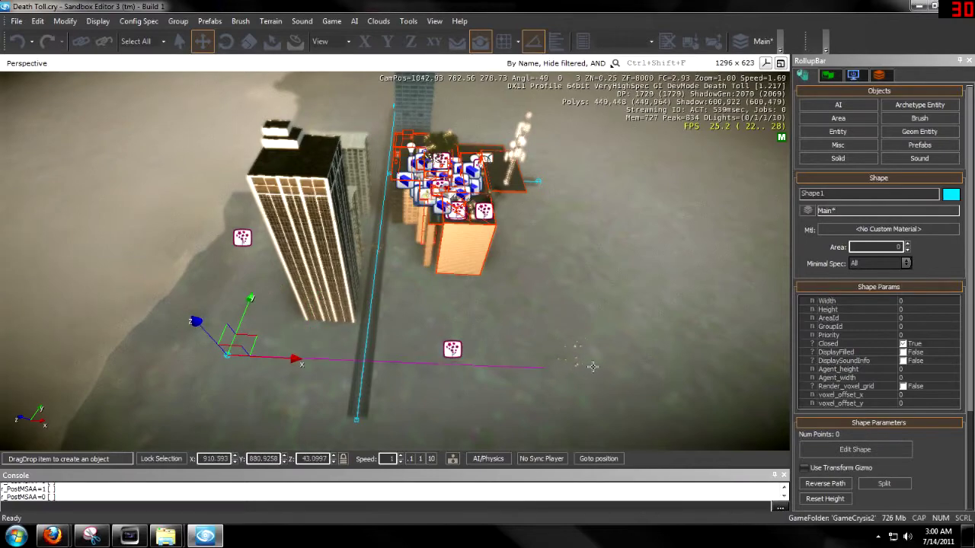
{"action": "right_click_drag", "start_coordinate": [593, 366], "coordinate": [626, 354]}
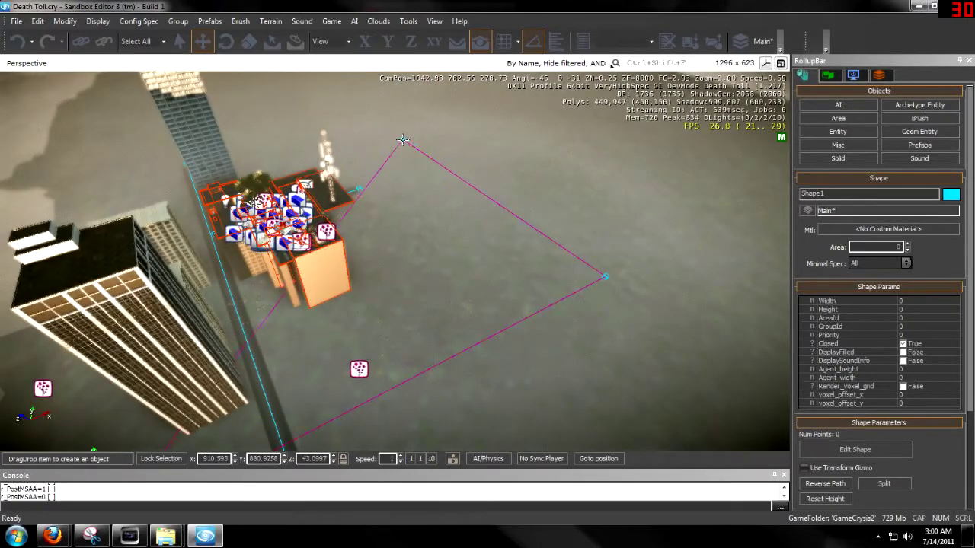
{"action": "right_click_drag", "start_coordinate": [179, 233], "coordinate": [153, 234]}
{"action": "key", "text": "a"}
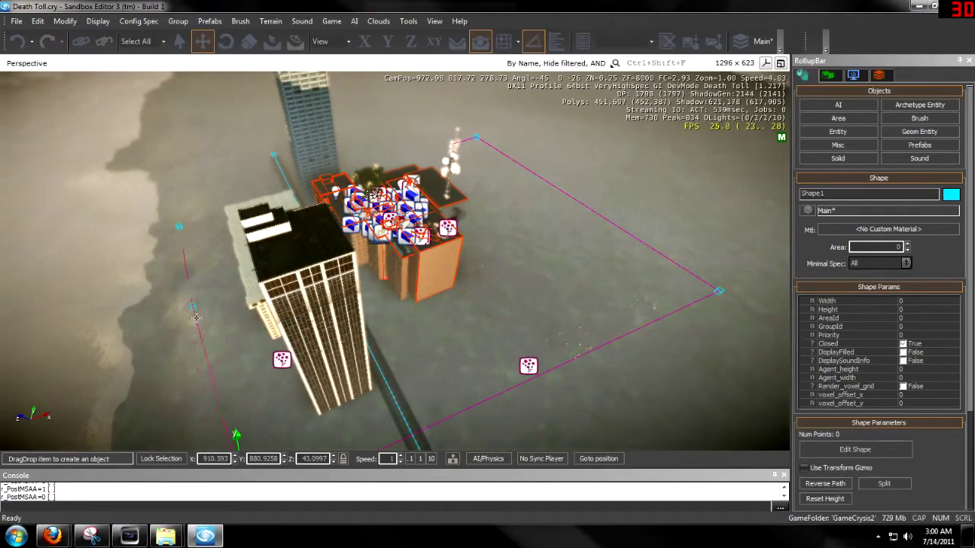
{"action": "key", "text": "d"}
{"action": "key", "text": "w"}
{"action": "mouse_move", "coordinate": [514, 336]}
{"action": "right_mouse_down"}
{"action": "mouse_move", "coordinate": [508, 329]}
{"action": "mouse_move", "coordinate": [518, 351]}
{"action": "right_mouse_up"}
{"action": "key", "text": "s"}
{"action": "key", "text": "d"}
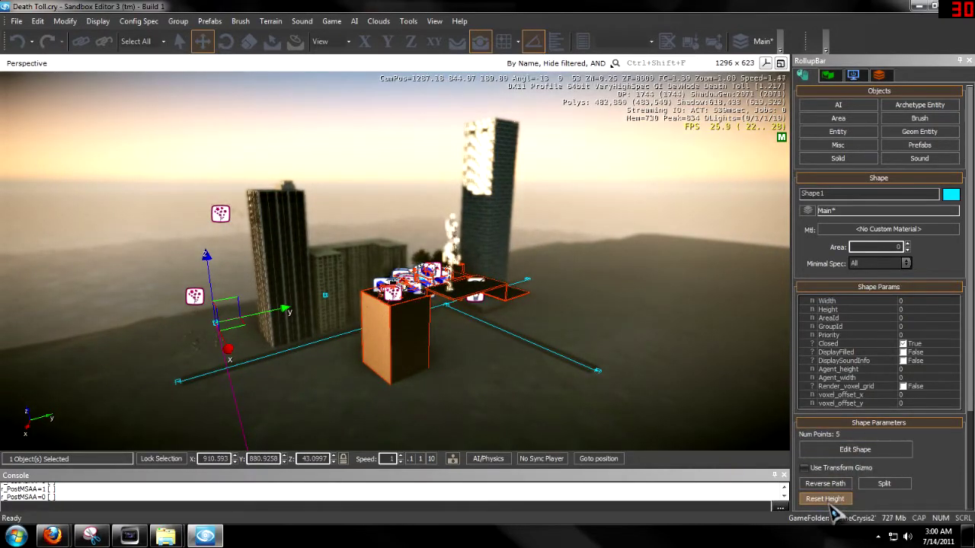
Reset the shape's height and lower the shape vertically to a Z position of about 32.7
{"action": "left_click", "coordinate": [828, 501]}
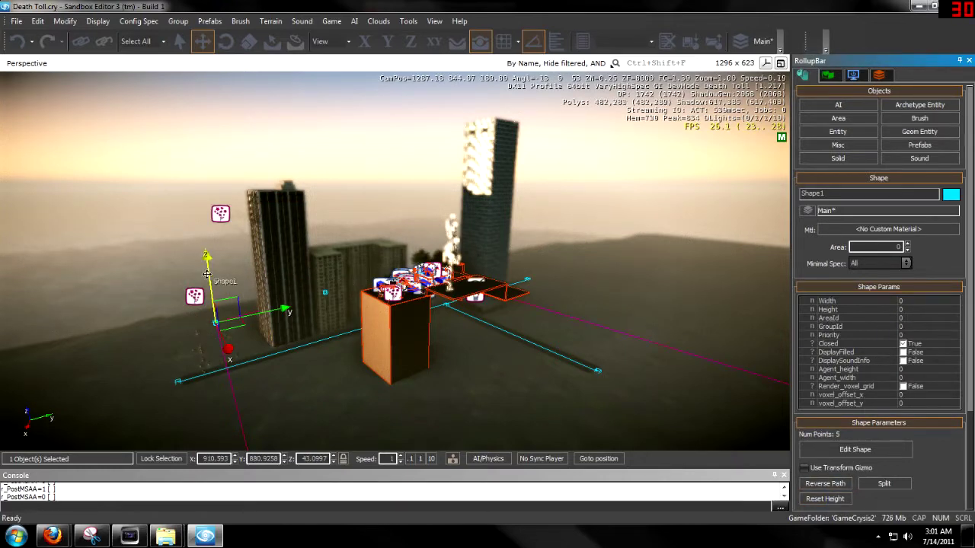
{"action": "left_click_drag", "start_coordinate": [206, 274], "coordinate": [204, 295]}
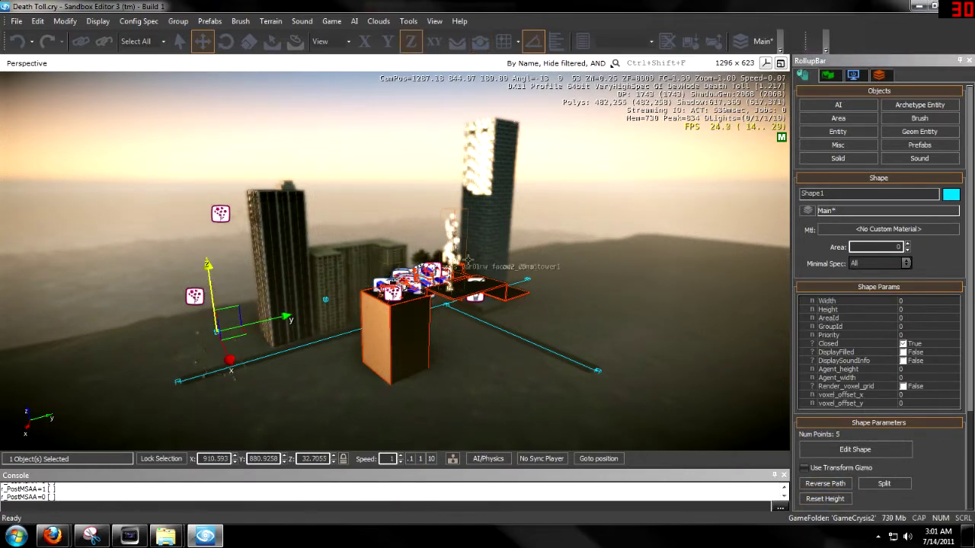
Set the shape's Height parameter to 120.2 so the area rises above the rooftops
{"action": "right_click_drag", "start_coordinate": [232, 311], "coordinate": [228, 316]}
{"action": "key", "text": "w"}
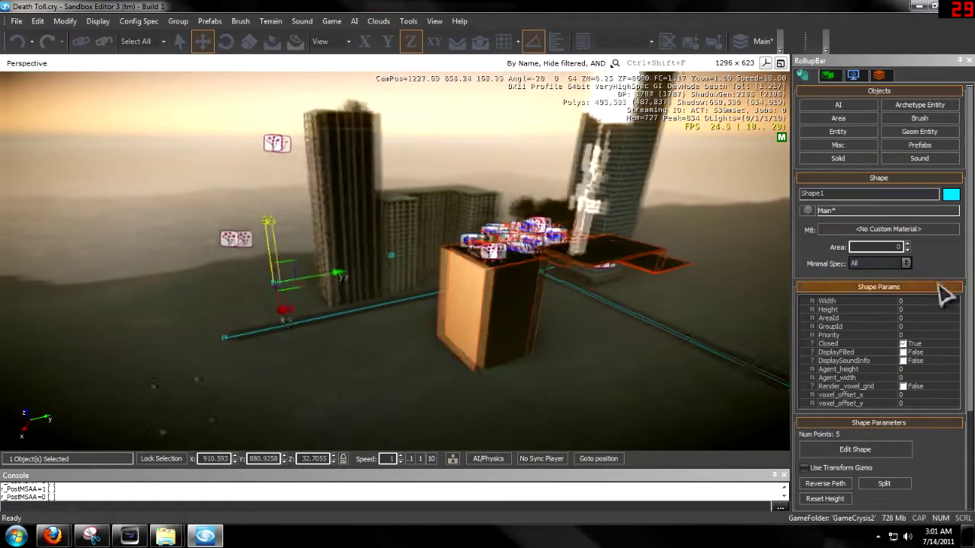
{"action": "left_click", "coordinate": [934, 305]}
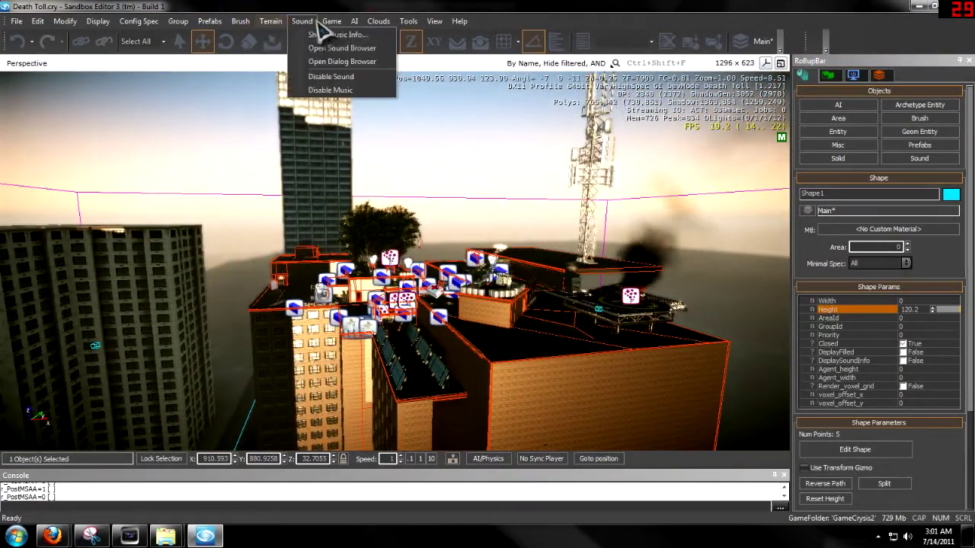
Disable the sound and inspect the smoke over the helipad with the helpers hidden
{"action": "left_click", "coordinate": [329, 78]}
{"action": "key", "text": "w"}
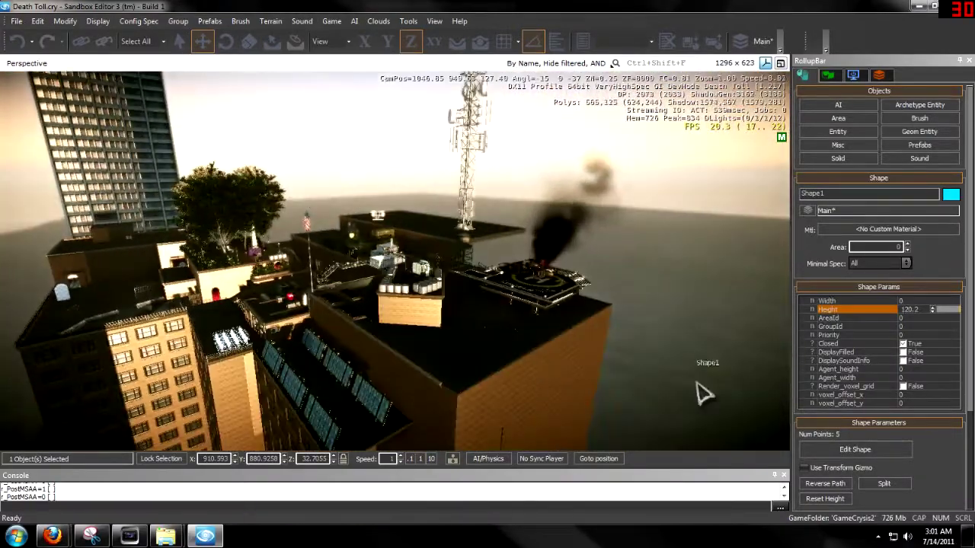
{"action": "key", "text": "w"}
{"action": "right_click_drag", "start_coordinate": [402, 309], "coordinate": [397, 308]}
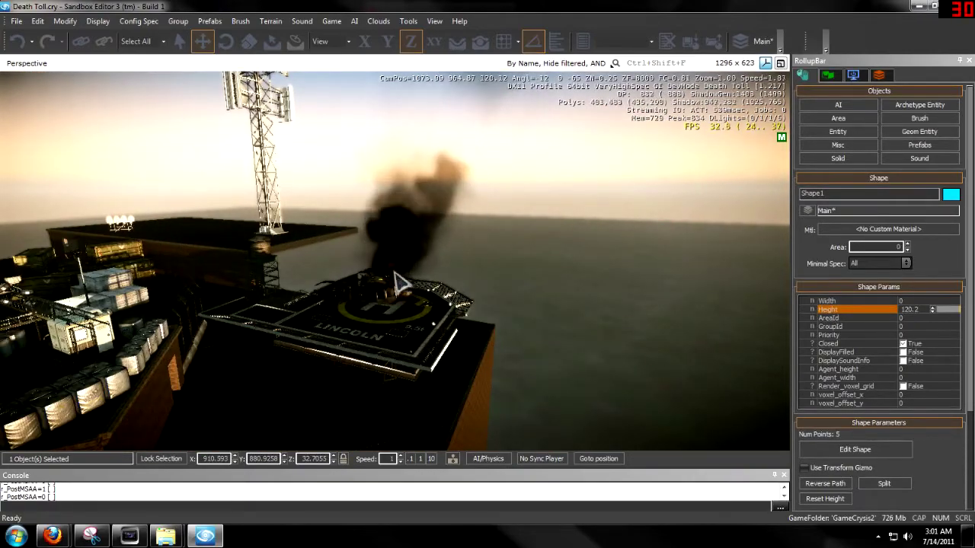
{"action": "key", "text": "s"}
{"action": "right_click_drag", "start_coordinate": [396, 273], "coordinate": [410, 297]}
{"action": "key", "text": "shift+space"}
Place a Wind entity from the Others group inside the area shape and raise it to a Z position of about 161.1
{"action": "key", "text": "s"}
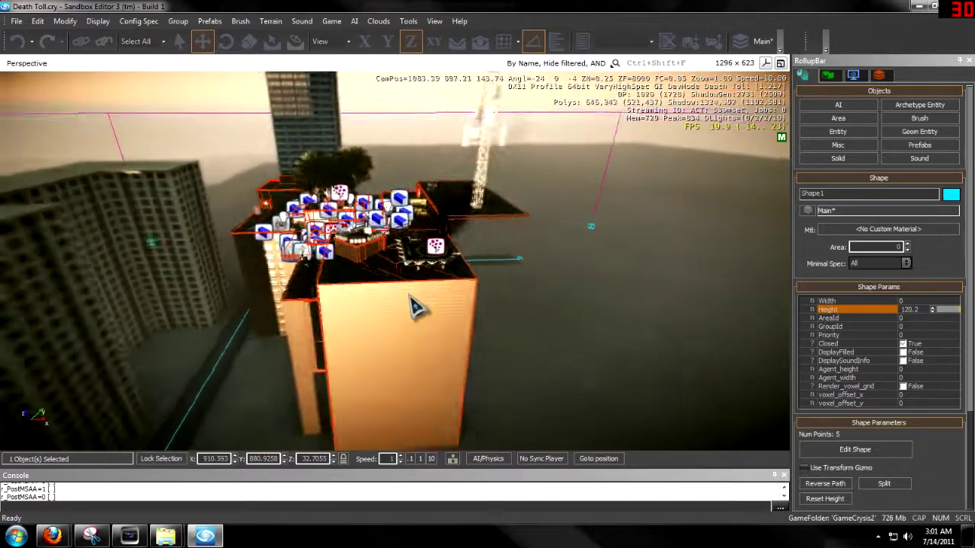
{"action": "key", "text": "s"}
{"action": "key", "text": "d"}
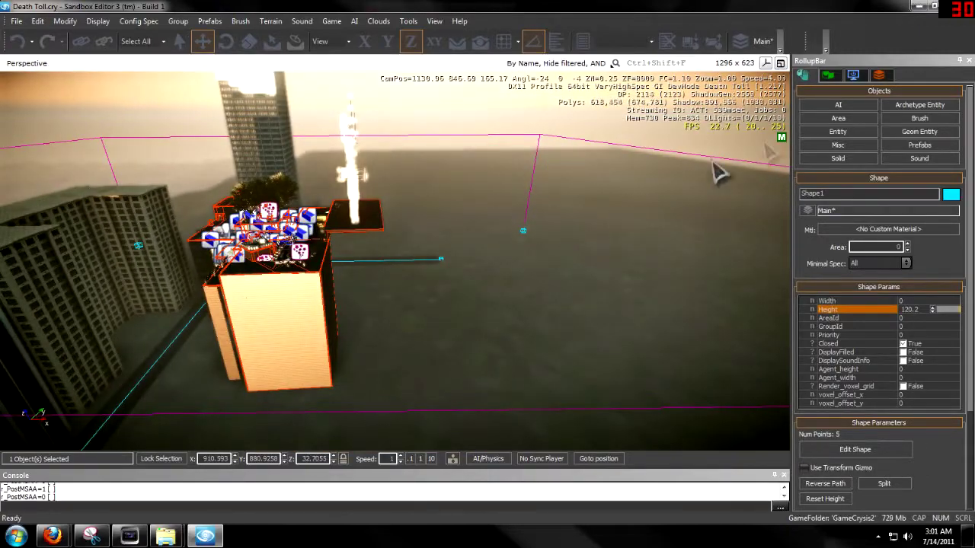
{"action": "left_click", "coordinate": [847, 134]}
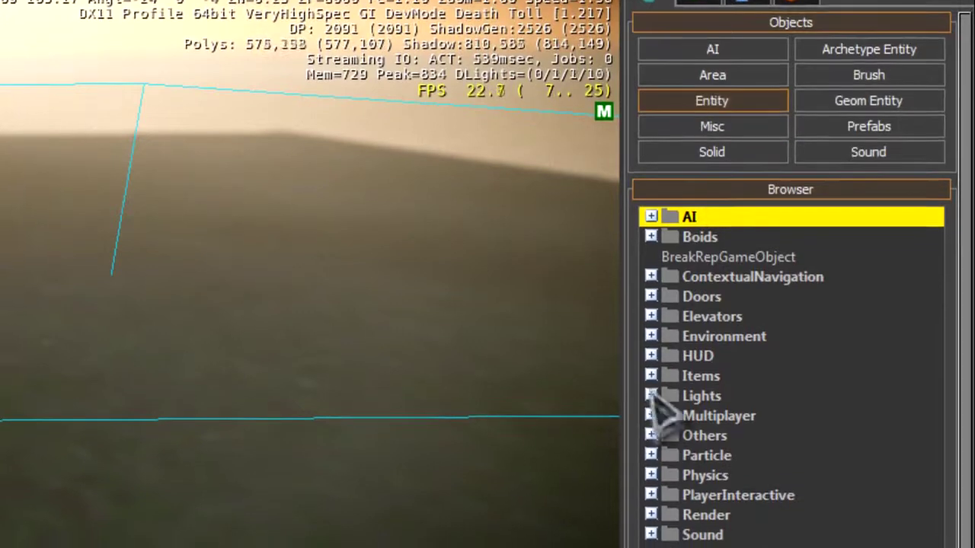
{"action": "left_click", "coordinate": [651, 435]}
{"action": "left_click", "coordinate": [651, 436]}
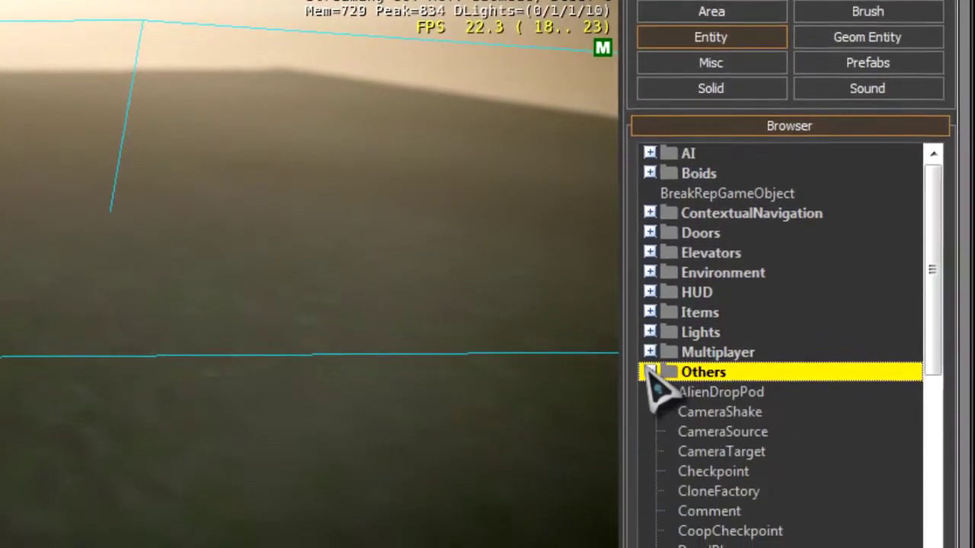
{"action": "scroll", "coordinate": [653, 441], "scroll_direction": "down", "scroll_amount": 3}
{"action": "scroll", "coordinate": [652, 324], "scroll_direction": "down", "scroll_amount": 1}
{"action": "scroll", "coordinate": [653, 323], "scroll_direction": "up", "scroll_amount": 2}
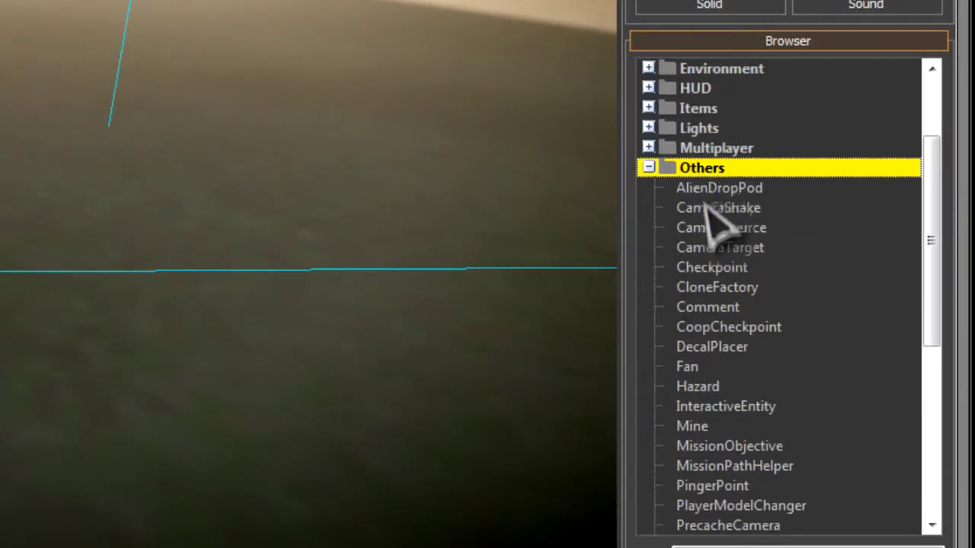
{"action": "scroll", "coordinate": [705, 205], "scroll_direction": "down", "scroll_amount": 5}
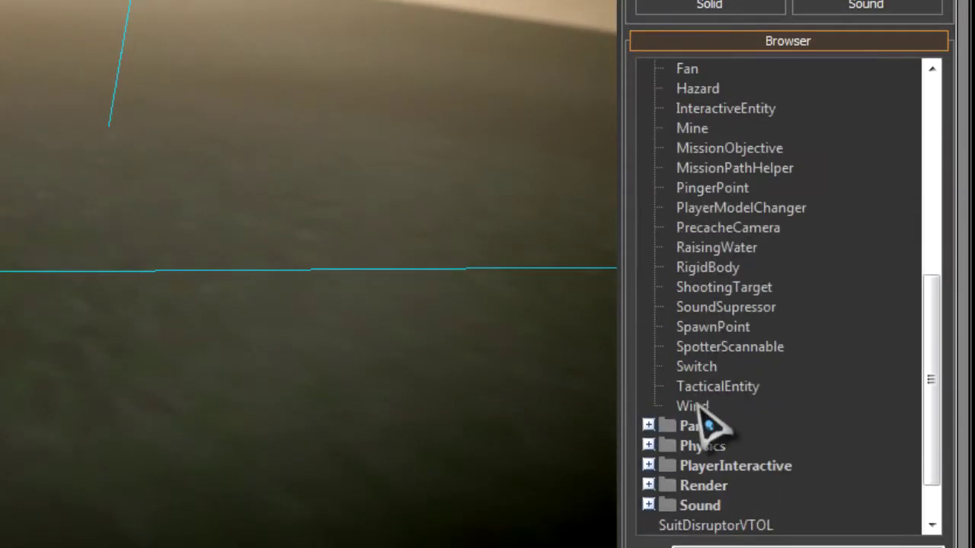
{"action": "left_click", "coordinate": [692, 406]}
{"action": "left_click", "coordinate": [92, 261]}
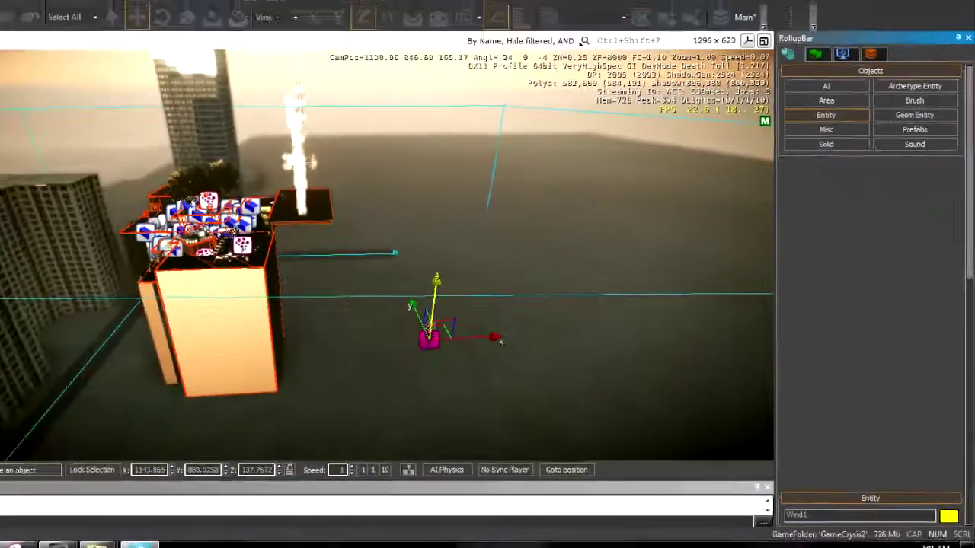
{"action": "left_click_drag", "start_coordinate": [432, 314], "coordinate": [449, 127]}
Link the wind entity to the area shape by picking it as the shape's target
{"action": "right_click_drag", "start_coordinate": [445, 190], "coordinate": [545, 236]}
{"action": "key", "text": "w"}
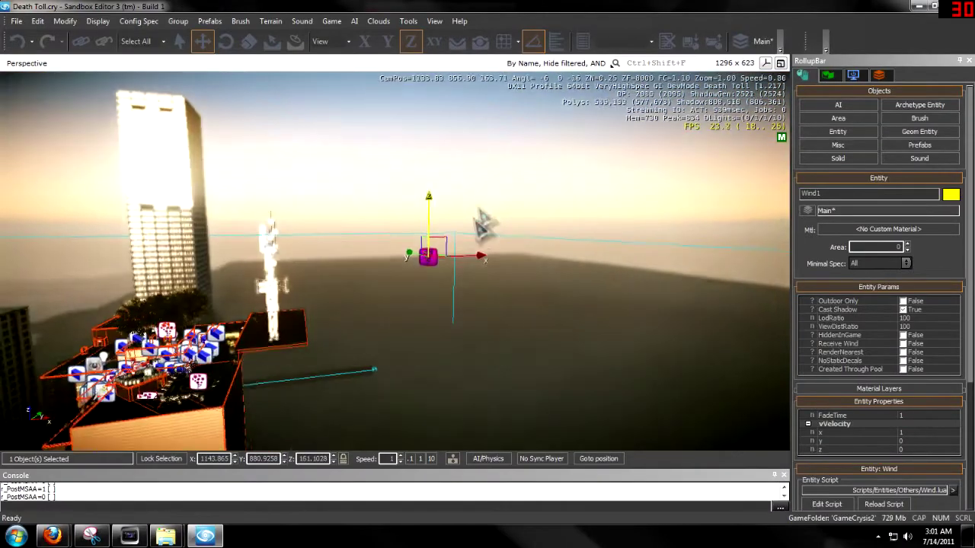
{"action": "key", "text": "a"}
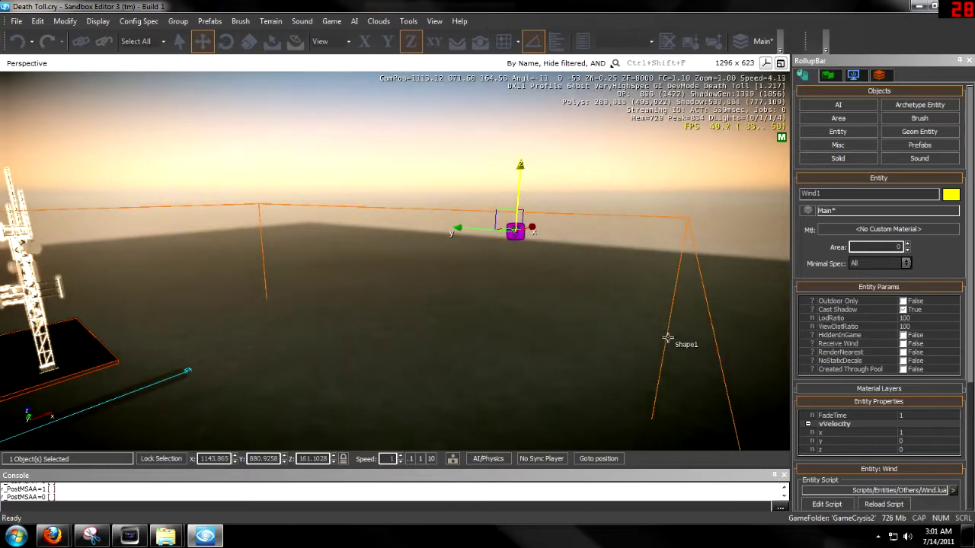
{"action": "left_click", "coordinate": [667, 337]}
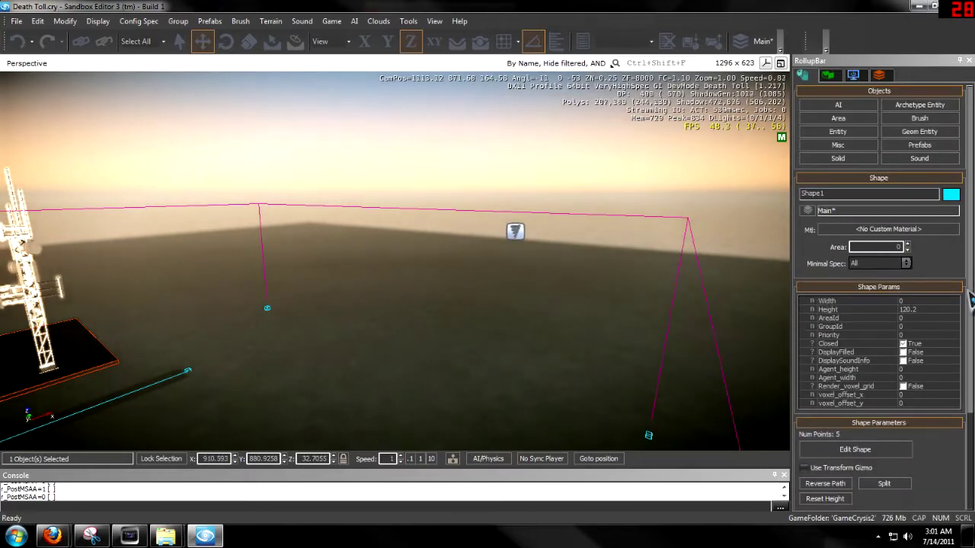
{"action": "scroll", "coordinate": [947, 435], "scroll_direction": "down", "scroll_amount": 3}
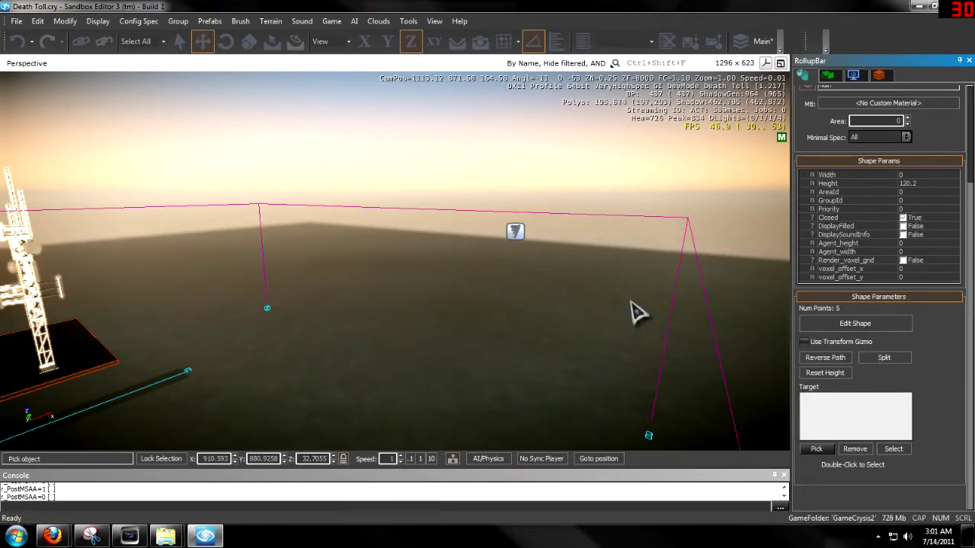
{"action": "right_click_drag", "start_coordinate": [516, 233], "coordinate": [430, 210]}
{"action": "key", "text": "w"}
{"action": "key", "text": "d"}
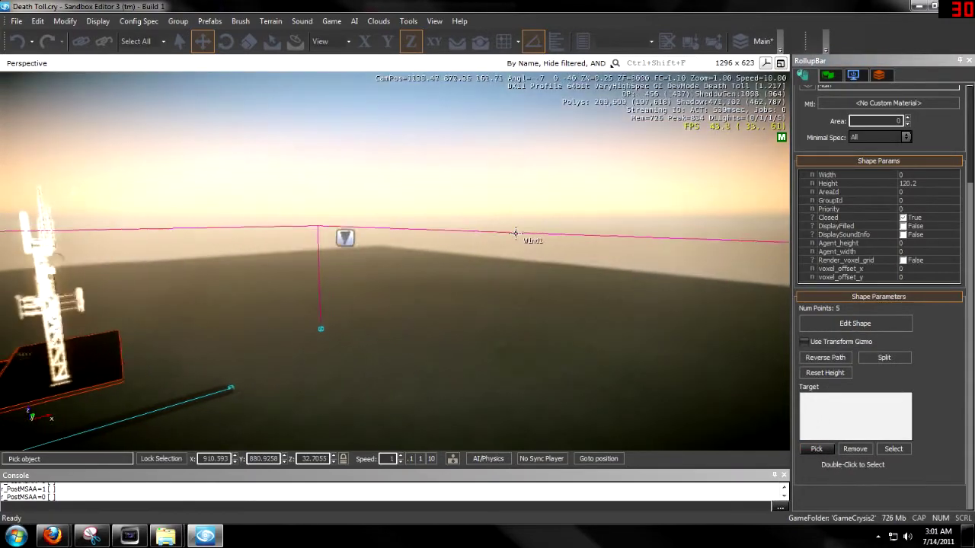
{"action": "right_click_drag", "start_coordinate": [336, 243], "coordinate": [526, 270]}
{"action": "key", "text": "s"}
{"action": "key", "text": "s"}
{"action": "right_click_drag", "start_coordinate": [688, 145], "coordinate": [647, 278]}
{"action": "left_click", "coordinate": [642, 202]}
Select the wind entity and examine its axes and the smoke drift over the helipad from several angles
{"action": "left_click", "coordinate": [560, 210]}
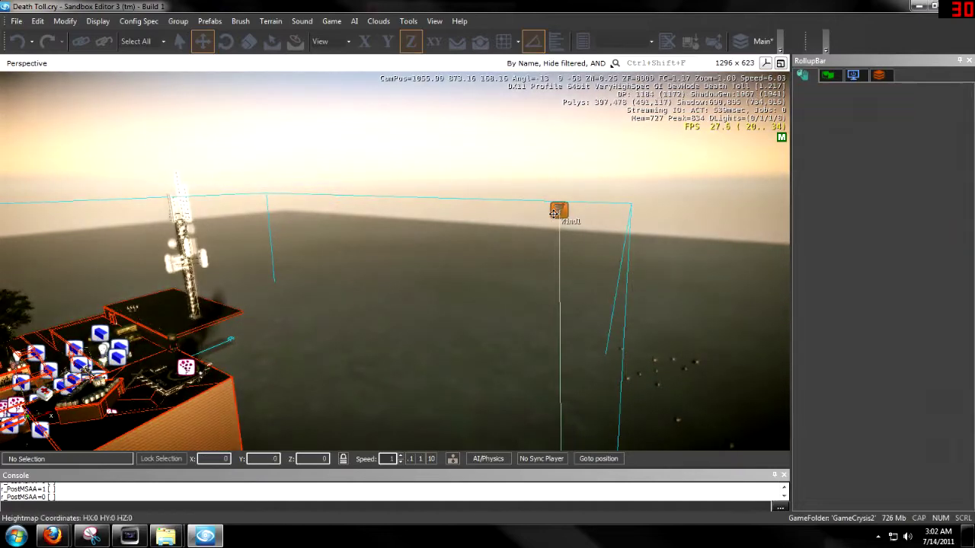
{"action": "right_click_drag", "start_coordinate": [734, 352], "coordinate": [525, 375]}
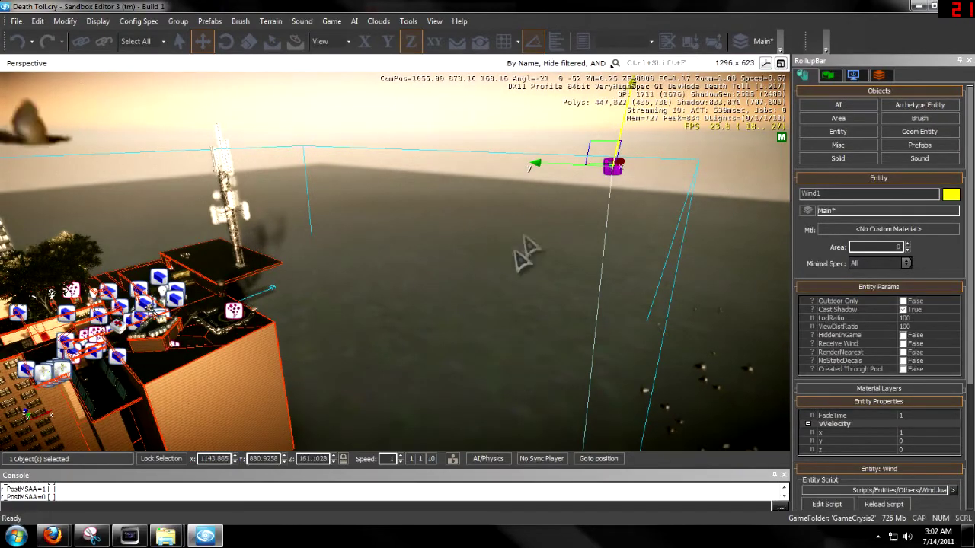
{"action": "right_click_drag", "start_coordinate": [537, 194], "coordinate": [481, 218]}
{"action": "key", "text": "w"}
{"action": "key", "text": "a"}
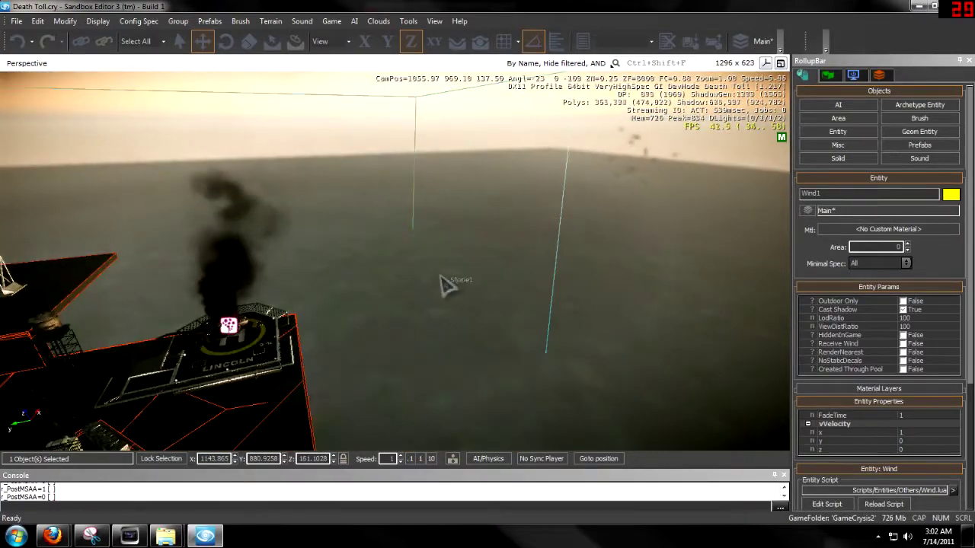
{"action": "right_click_drag", "start_coordinate": [373, 202], "coordinate": [431, 214]}
{"action": "key", "text": "d"}
{"action": "key", "text": "d"}
{"action": "key", "text": "d"}
{"action": "right_click_drag", "start_coordinate": [233, 262], "coordinate": [233, 262]}
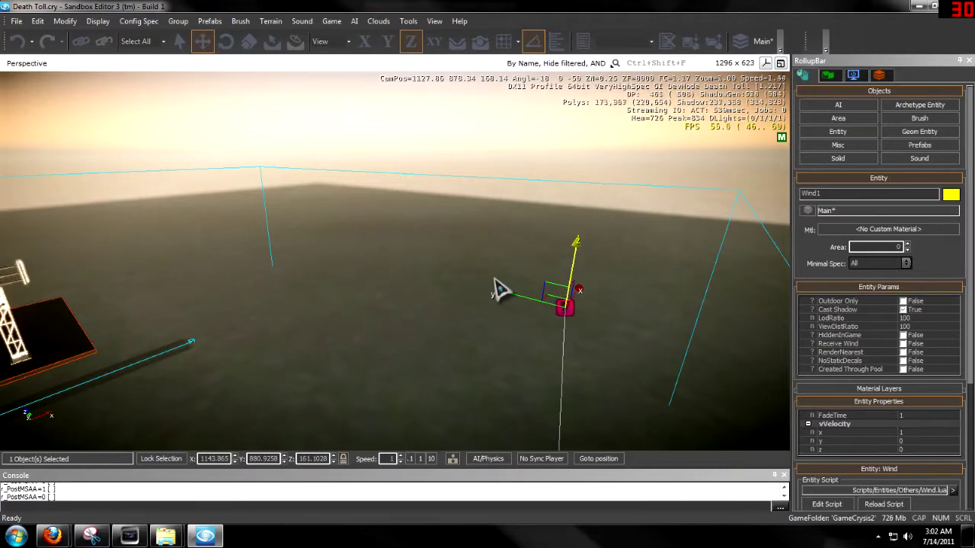
{"action": "right_click_drag", "start_coordinate": [541, 303], "coordinate": [138, 348]}
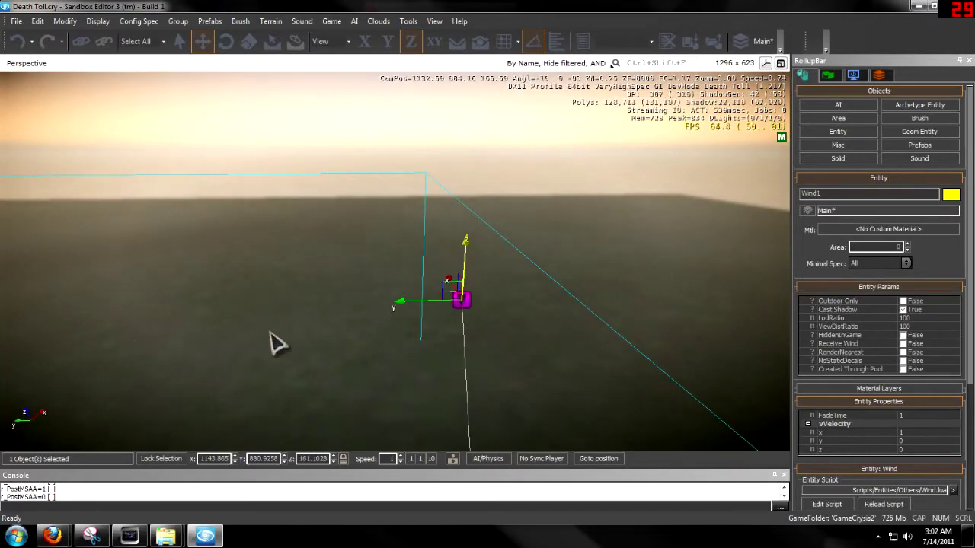
Compare the wind entity's X and Y axes with the rooftop and helipad from several sides to judge the wind direction
{"action": "right_click_drag", "start_coordinate": [277, 344], "coordinate": [432, 322]}
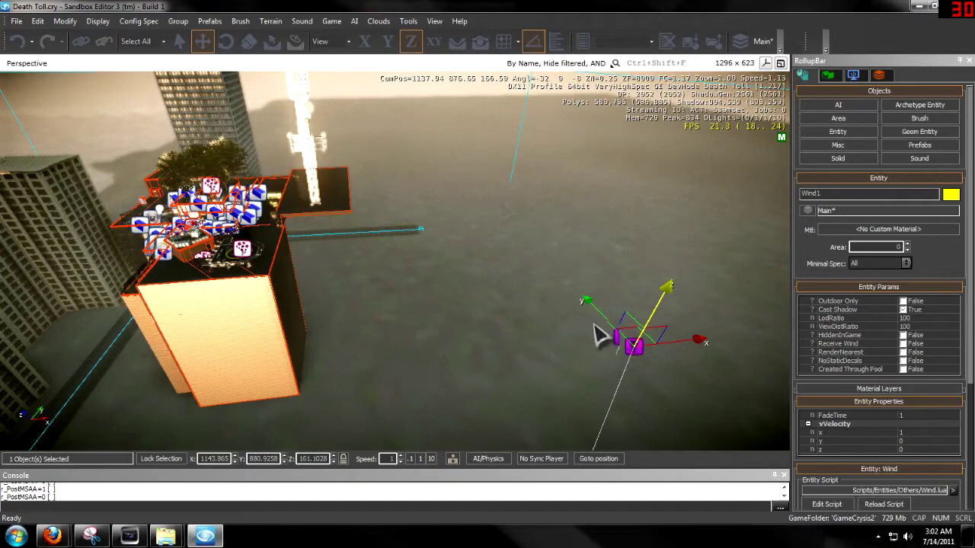
{"action": "right_click_drag", "start_coordinate": [599, 337], "coordinate": [444, 257]}
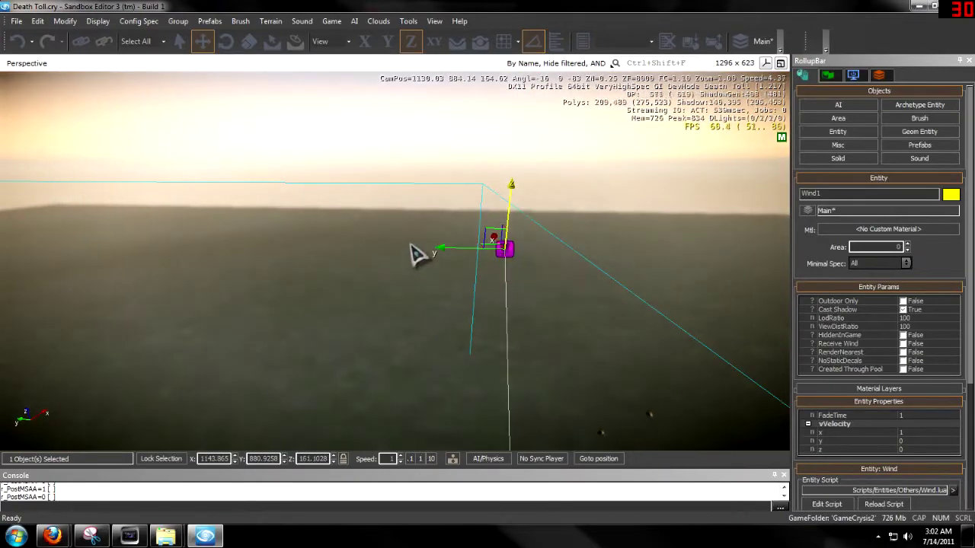
{"action": "right_click_drag", "start_coordinate": [550, 270], "coordinate": [526, 258]}
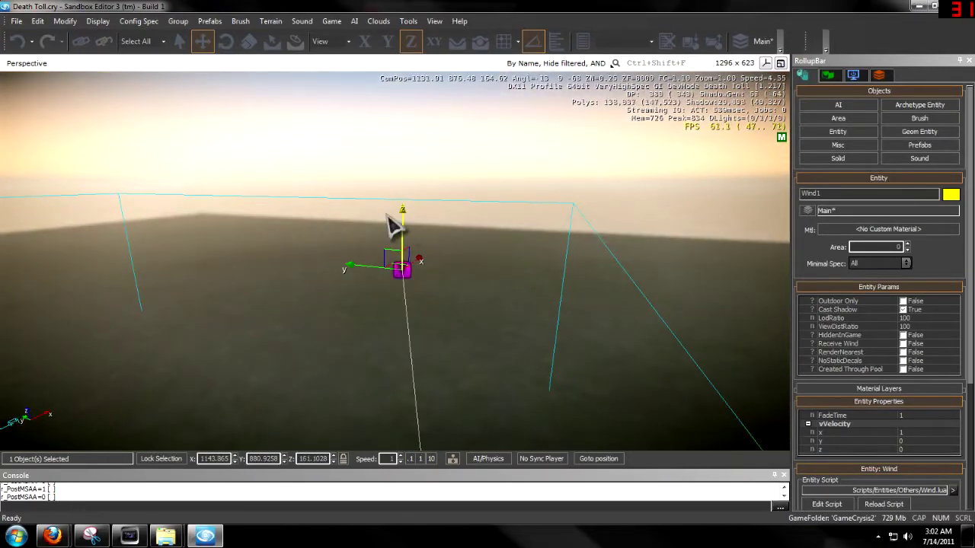
{"action": "right_click_drag", "start_coordinate": [392, 225], "coordinate": [263, 254]}
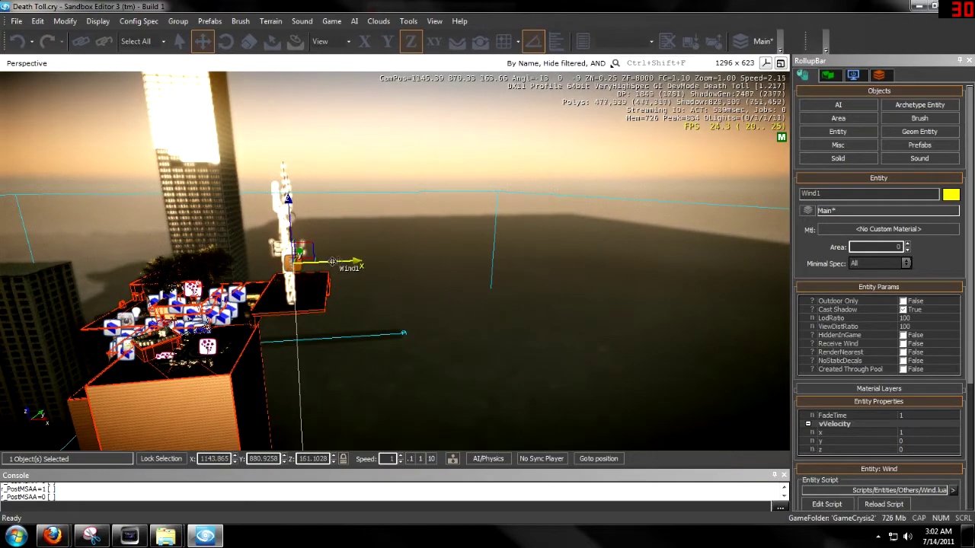
{"action": "right_click_drag", "start_coordinate": [518, 287], "coordinate": [468, 259]}
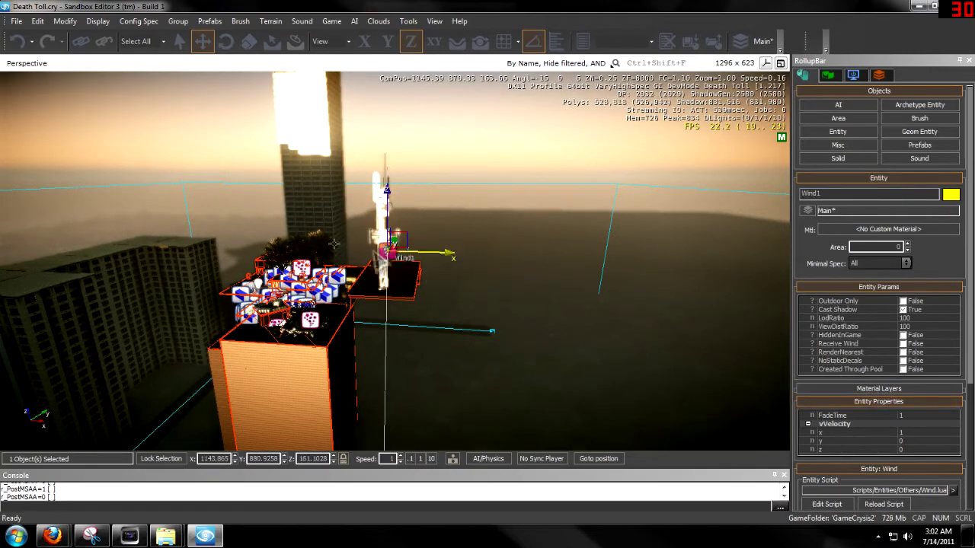
{"action": "right_click_drag", "start_coordinate": [334, 243], "coordinate": [236, 245]}
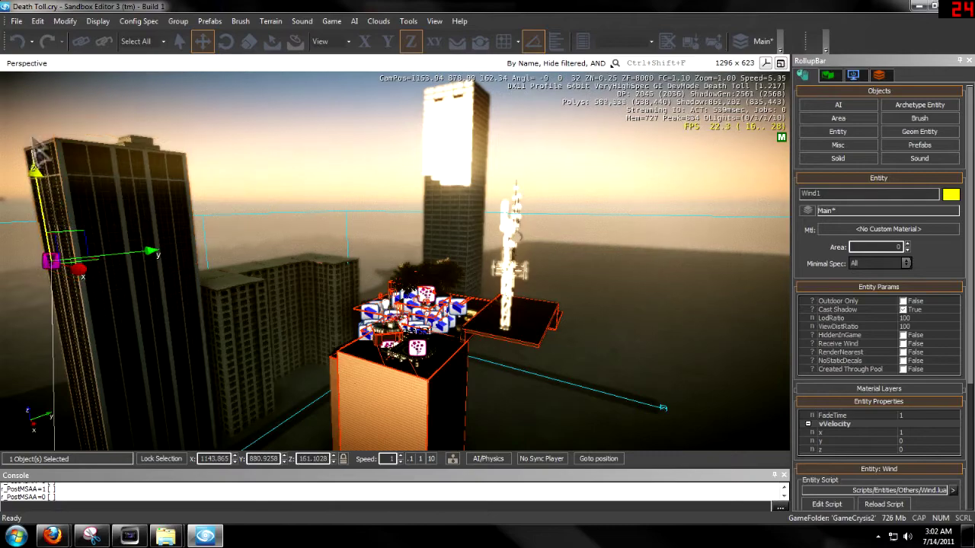
{"action": "right_click_drag", "start_coordinate": [221, 372], "coordinate": [340, 318]}
{"action": "key", "text": "s"}
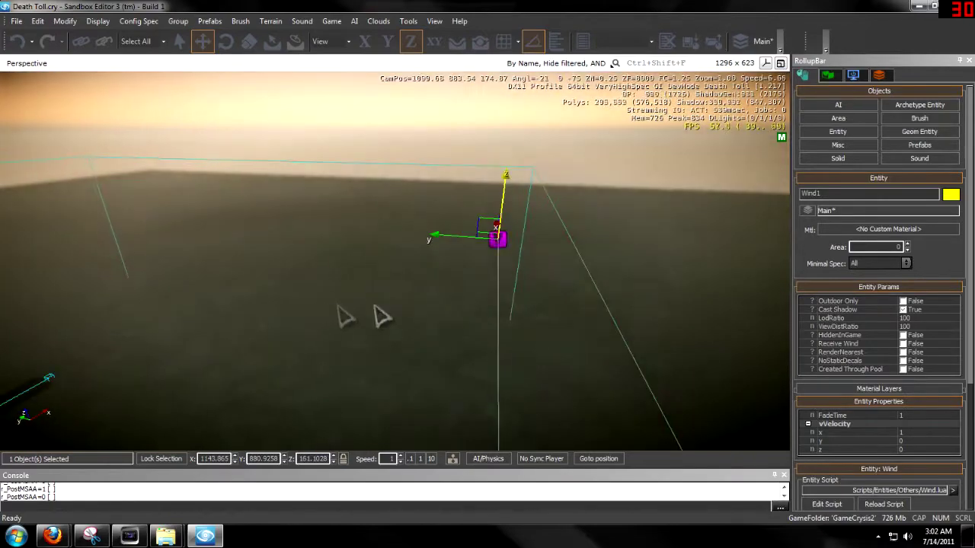
Set the wind entity's Y velocity to -296.6 and view its effect on the smoke over the helipad
{"action": "right_click_drag", "start_coordinate": [504, 339], "coordinate": [450, 338]}
{"action": "key", "text": "w"}
{"action": "key", "text": "w"}
{"action": "key", "text": "s"}
{"action": "key", "text": "w"}
{"action": "right_click_drag", "start_coordinate": [680, 328], "coordinate": [657, 313]}
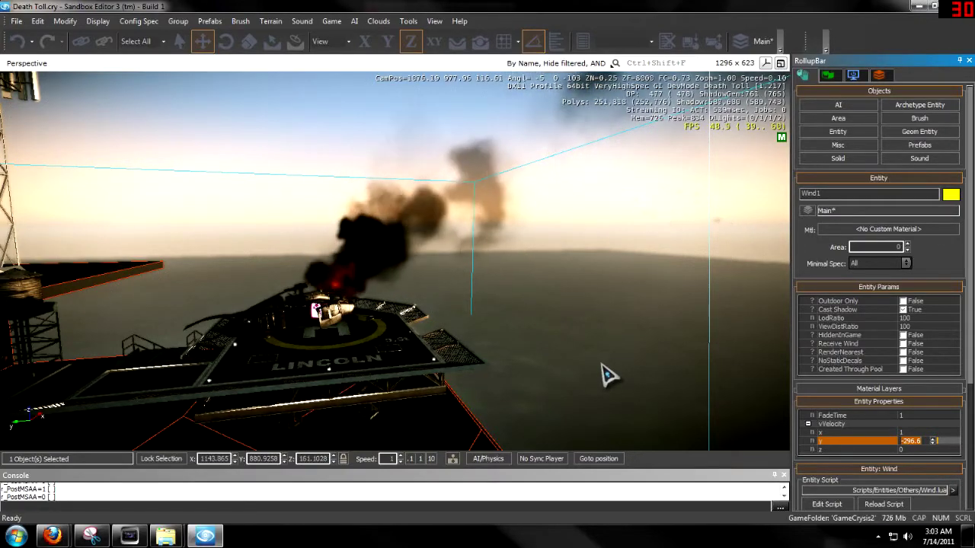
Go to the rooftop area beside the crane and bags and start game mode to test the wind there
{"action": "key", "text": "s"}
{"action": "mouse_move", "coordinate": [611, 362]}
{"action": "right_mouse_down"}
{"action": "mouse_move", "coordinate": [619, 351]}
{"action": "mouse_move", "coordinate": [636, 364]}
{"action": "mouse_move", "coordinate": [624, 364]}
{"action": "mouse_move", "coordinate": [701, 372]}
{"action": "mouse_move", "coordinate": [627, 358]}
{"action": "right_mouse_up"}
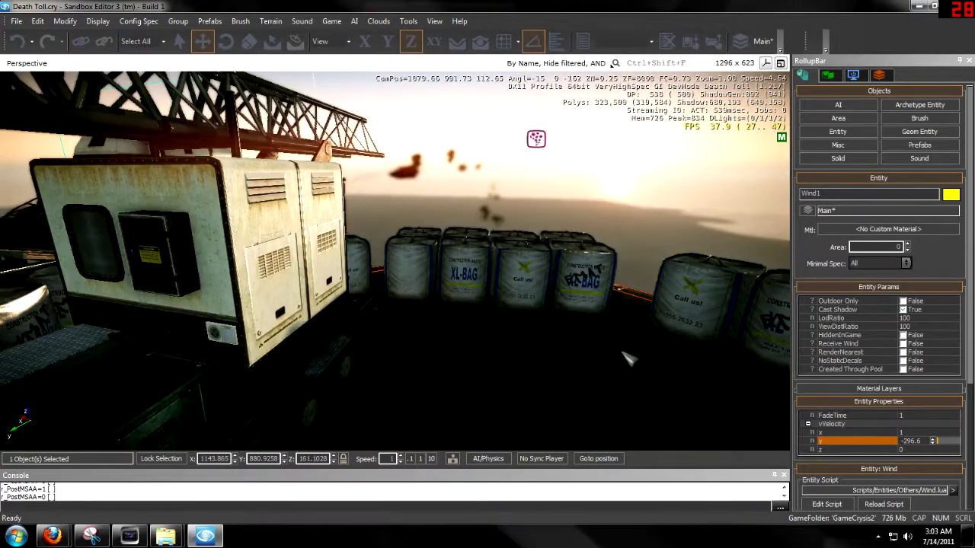
{"action": "key", "text": "ctrl+g"}
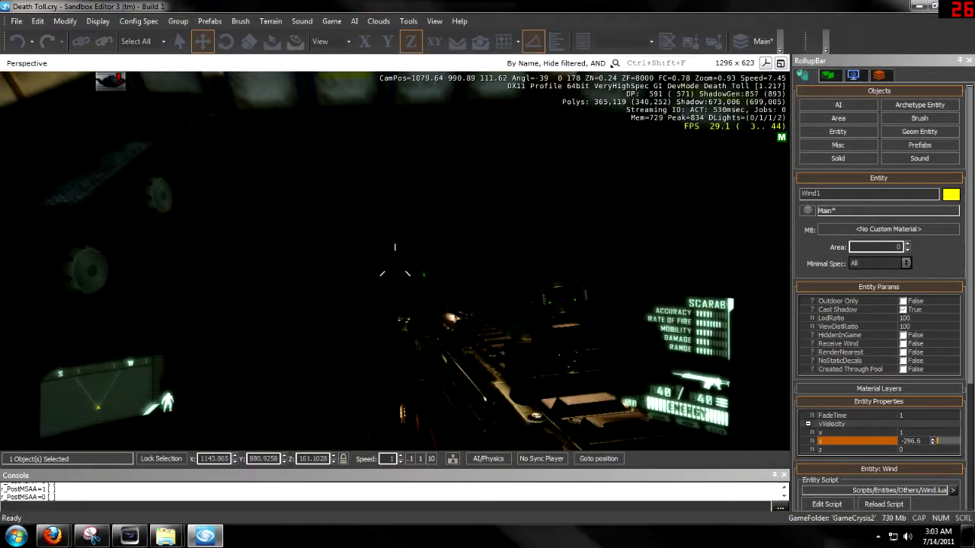